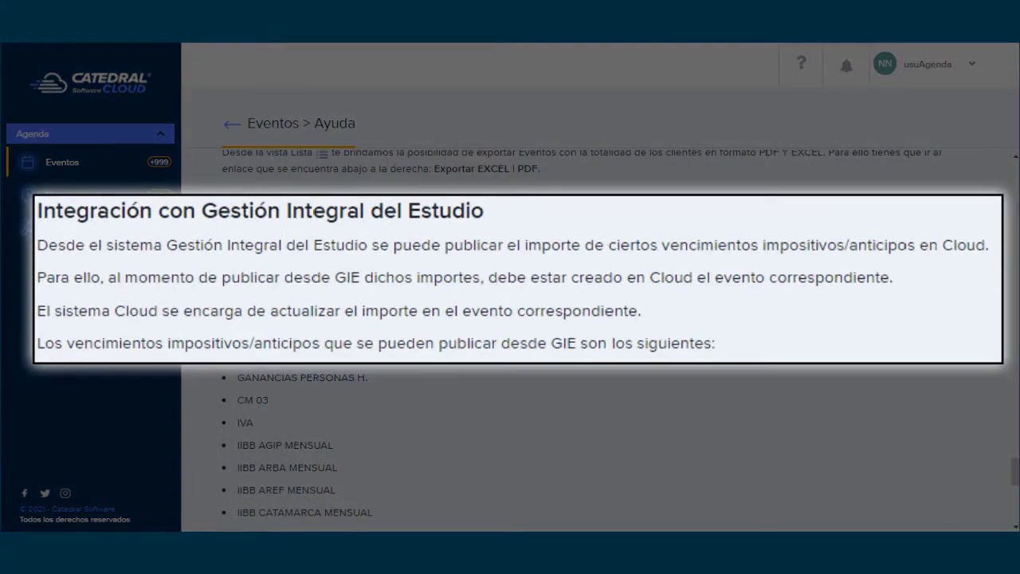
Read the help section on integration with Gestión Integral del Estudio, including the list of tax due dates and advances that can be published
scroll(598, 359, down, 1)
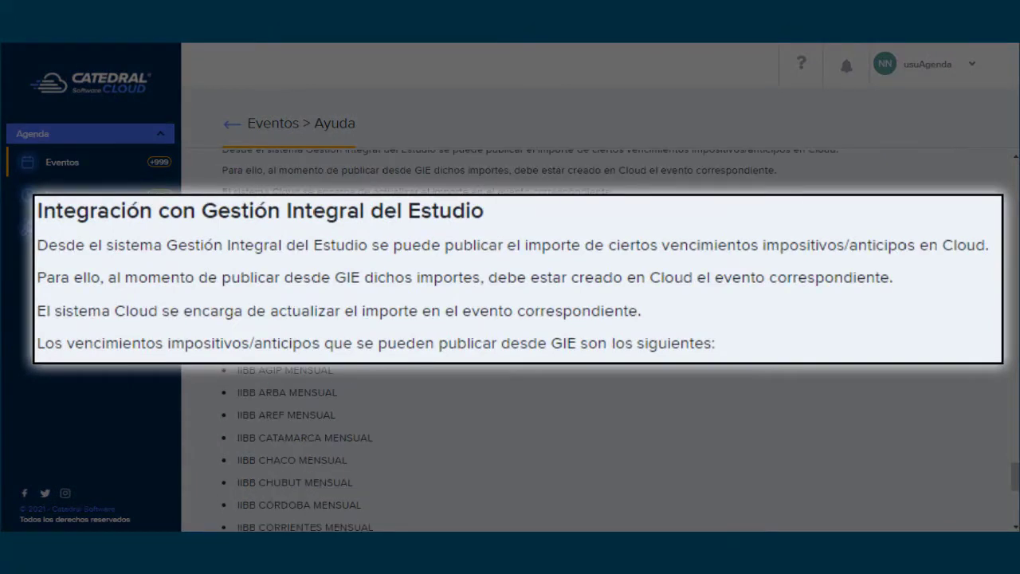
scroll(597, 339, down, 1)
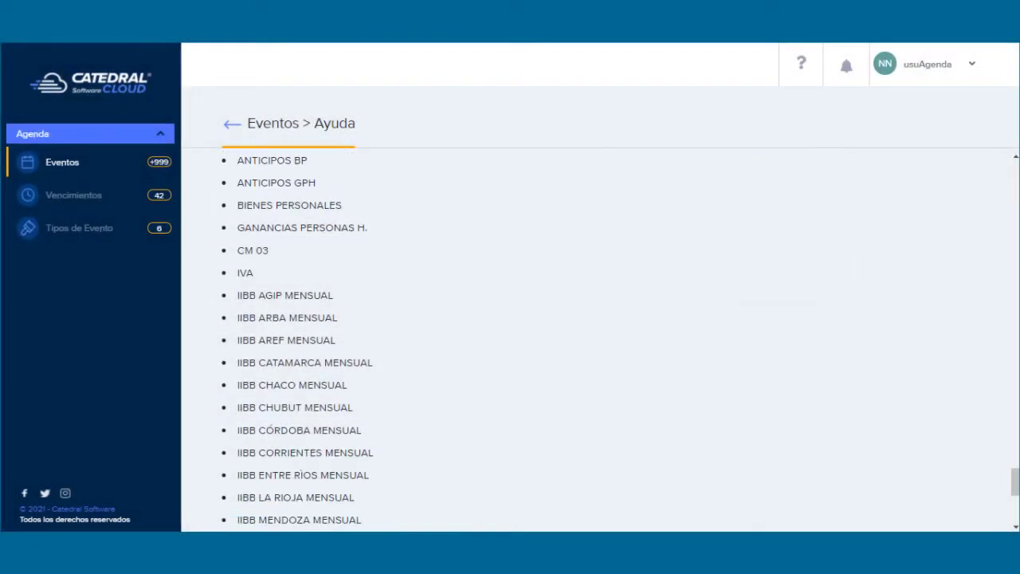
scroll(598, 338, up, 1)
scroll(597, 338, down, 1)
scroll(597, 359, down, 3)
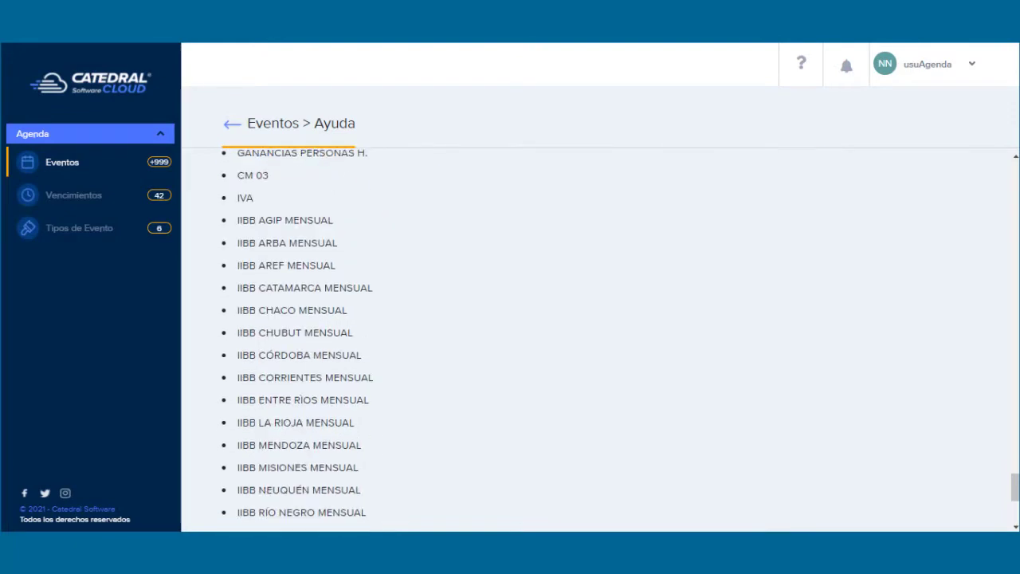
scroll(597, 359, down, 2)
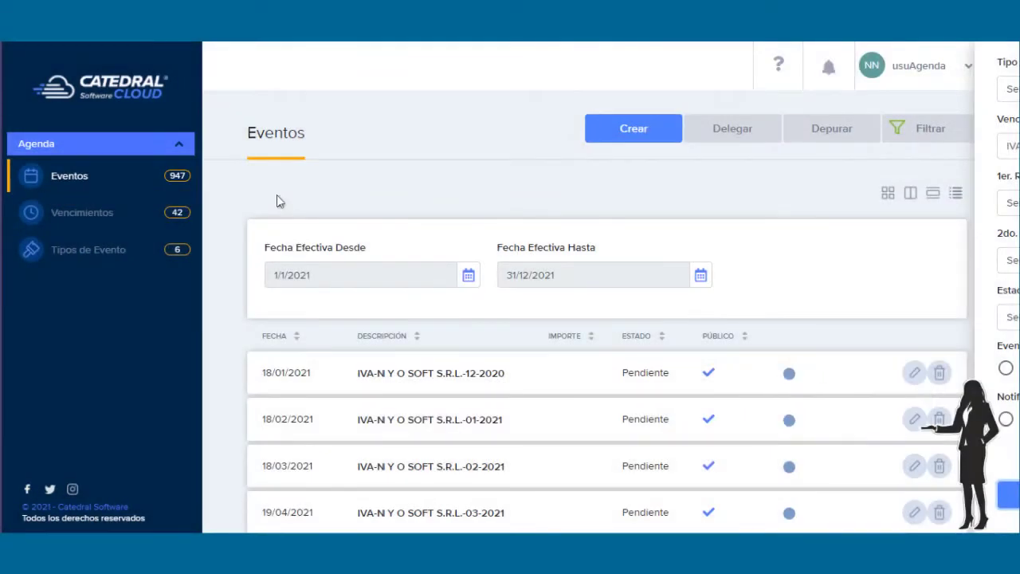
Publish N Y O SOFT S.R.L.'s March 2021 IVA amount from Gestión Integral del Estudio and check the IVA events in Catedral Cloud
scroll(277, 194, down, 4)
scroll(276, 195, up, 3)
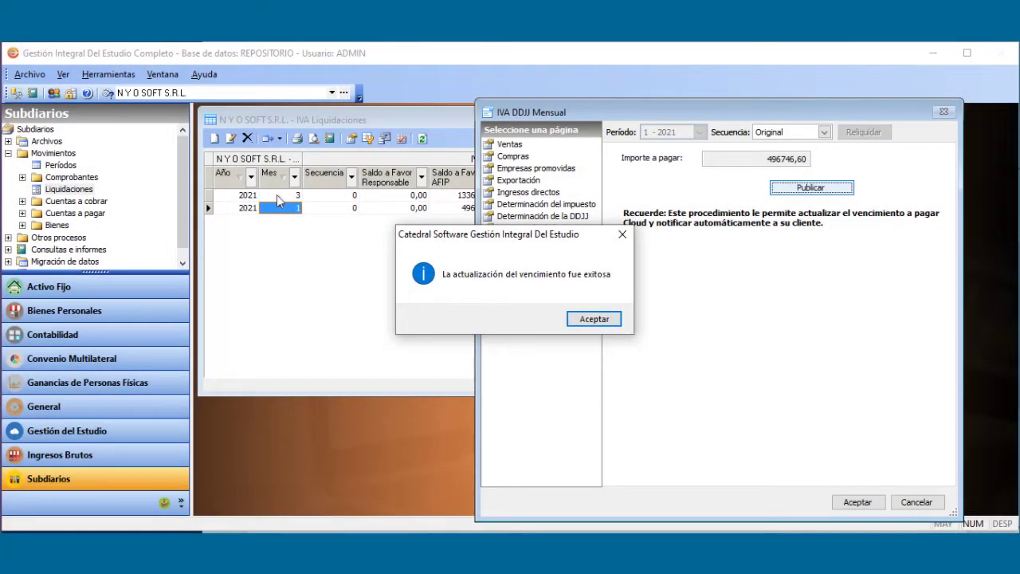
double_click(266, 194)
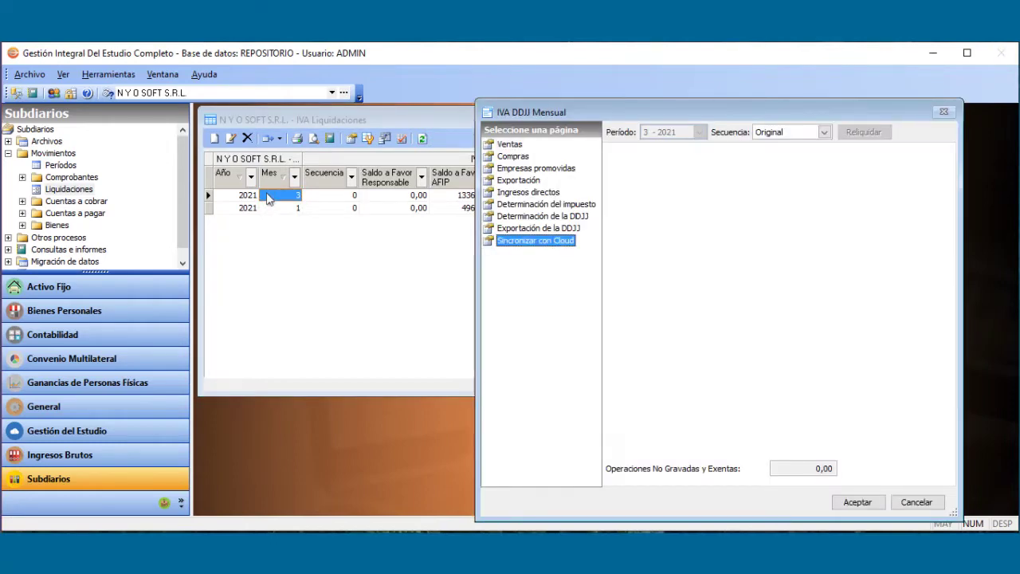
key(Return)
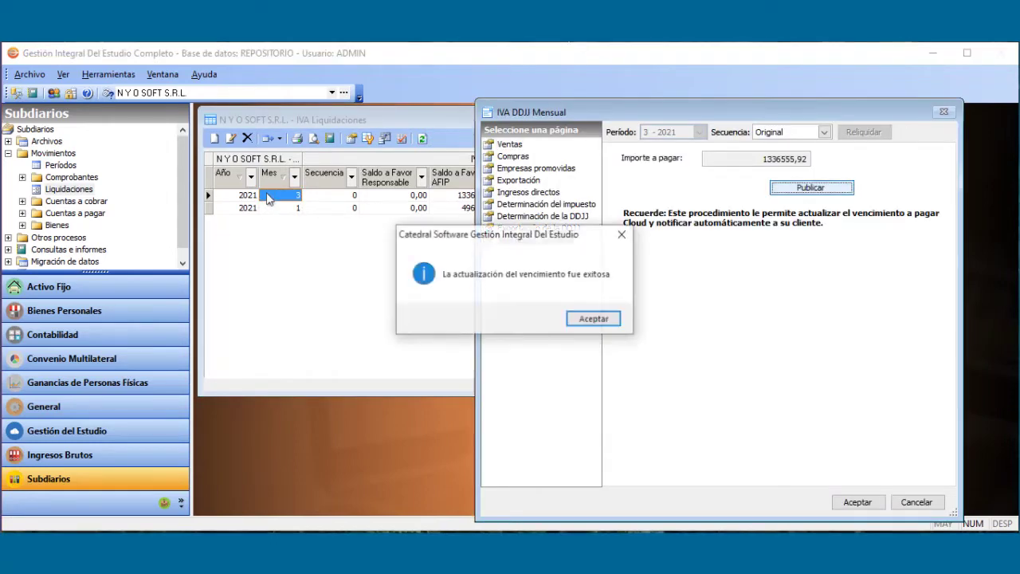
key(Return)
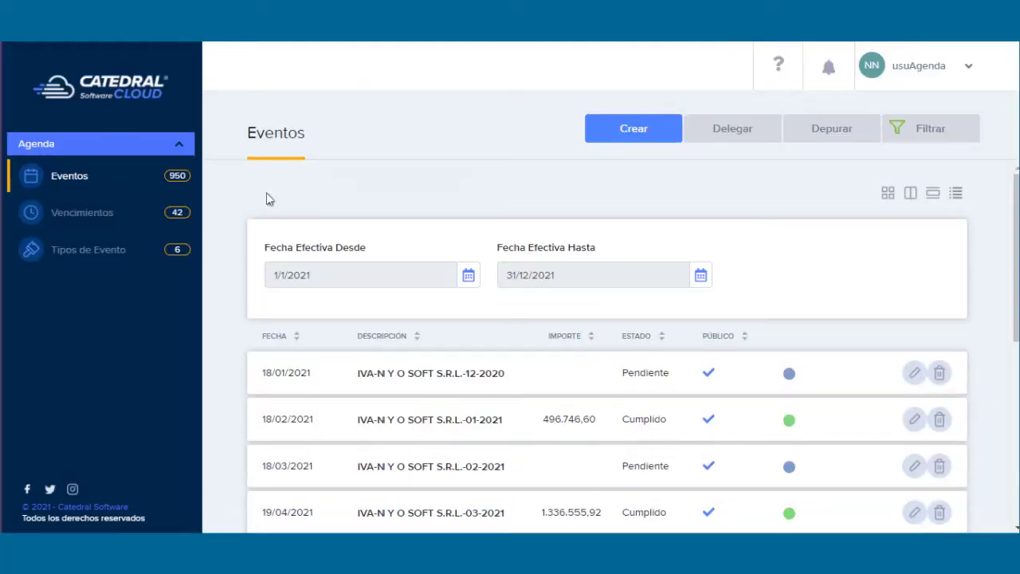
scroll(267, 197, down, 3)
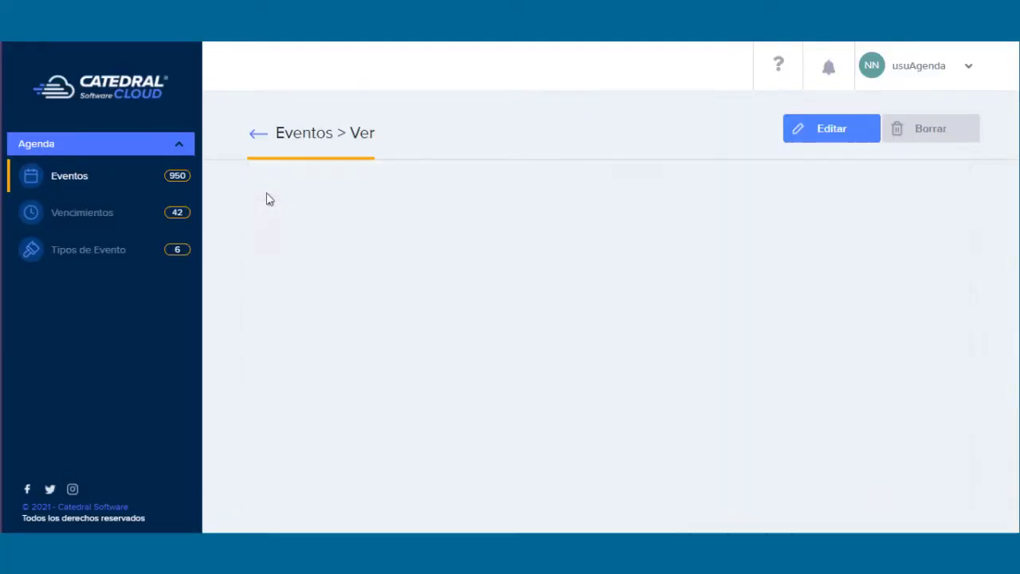
scroll(267, 198, down, 3)
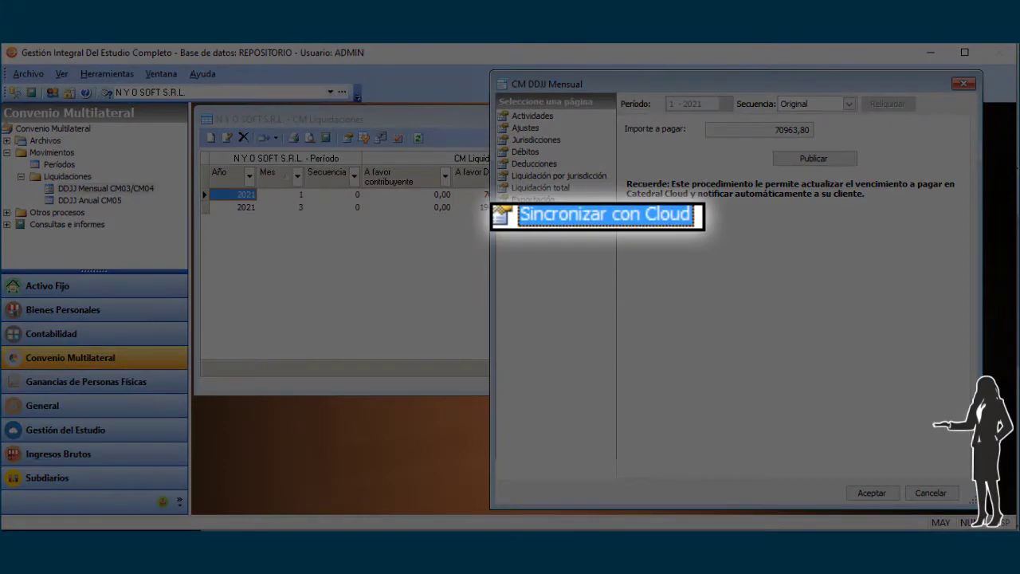
In Gestión Integral del Estudio, publish N Y O SOFT S.R.L.'s January 2021 Convenio Multilateral amount to Cloud
click(814, 158)
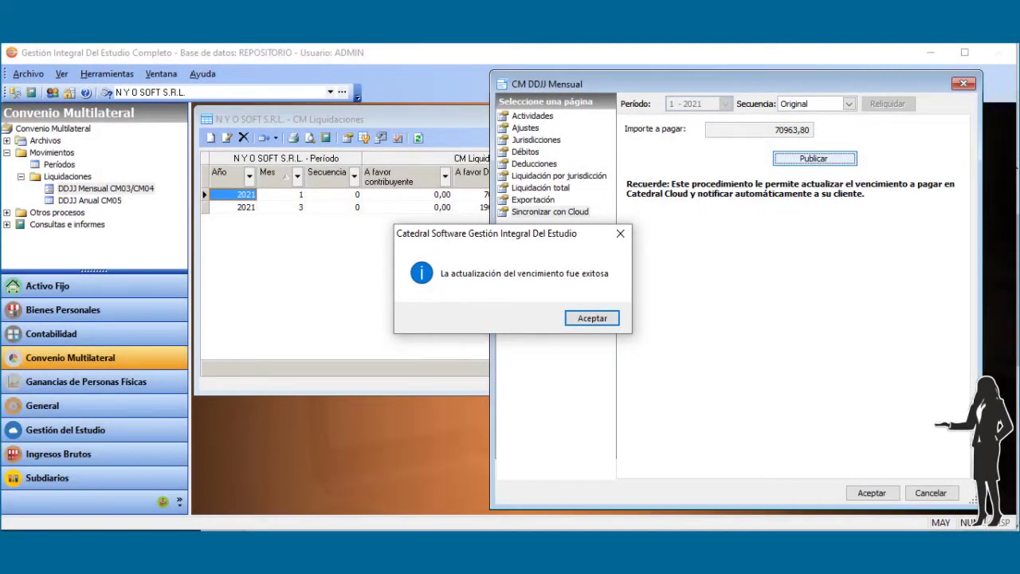
drag(512, 233, 764, 227)
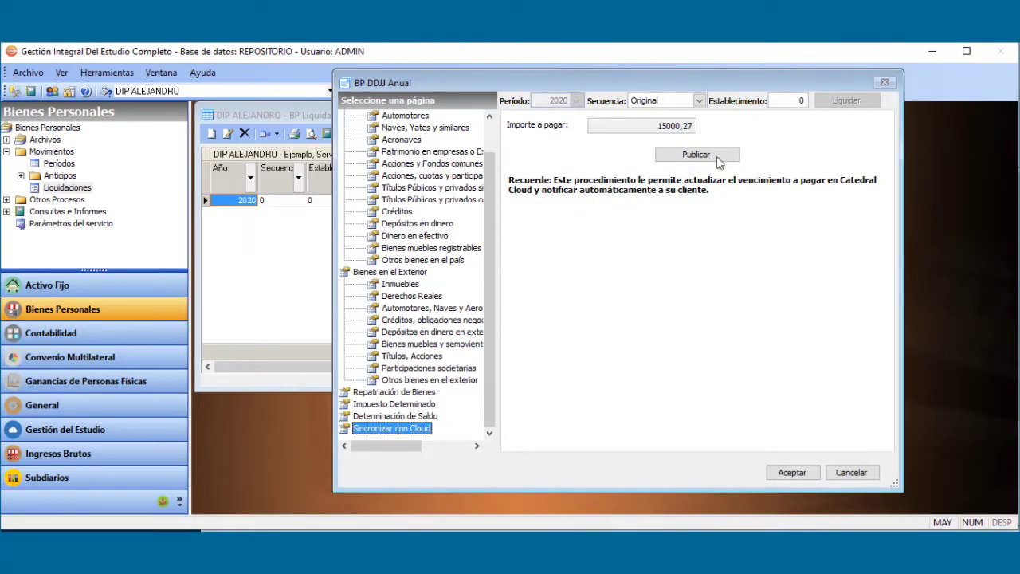
Publish the client's 2020 Bienes Personales amount to Cloud and check the corresponding event's details in Catedral Cloud
click(717, 156)
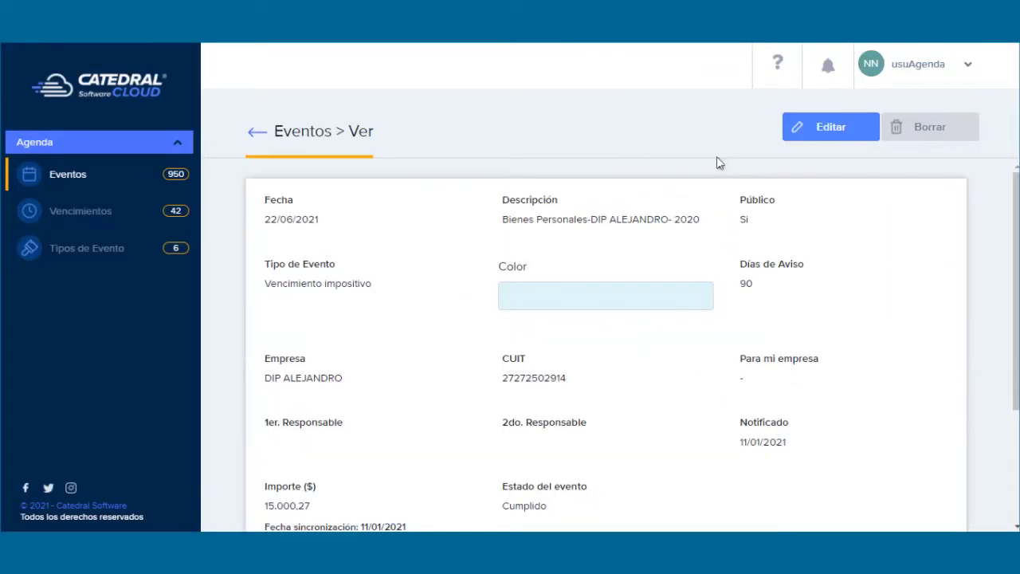
scroll(716, 239, down, 3)
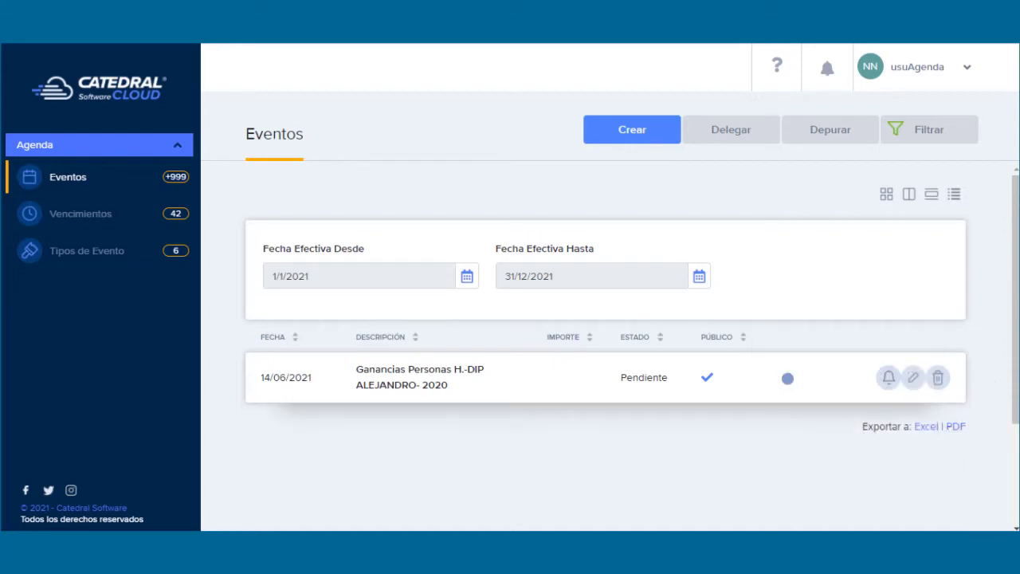
Publish the client's 2020 Ganancias de Personas Físicas amount from Gestión Integral del Estudio and check its event's details in Catedral Cloud
click(787, 378)
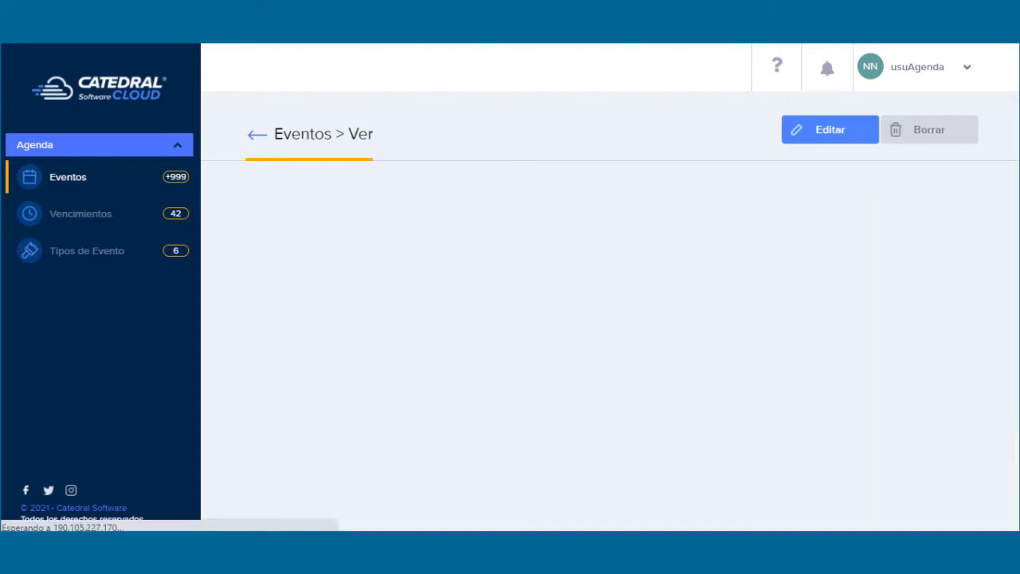
scroll(606, 343, down, 3)
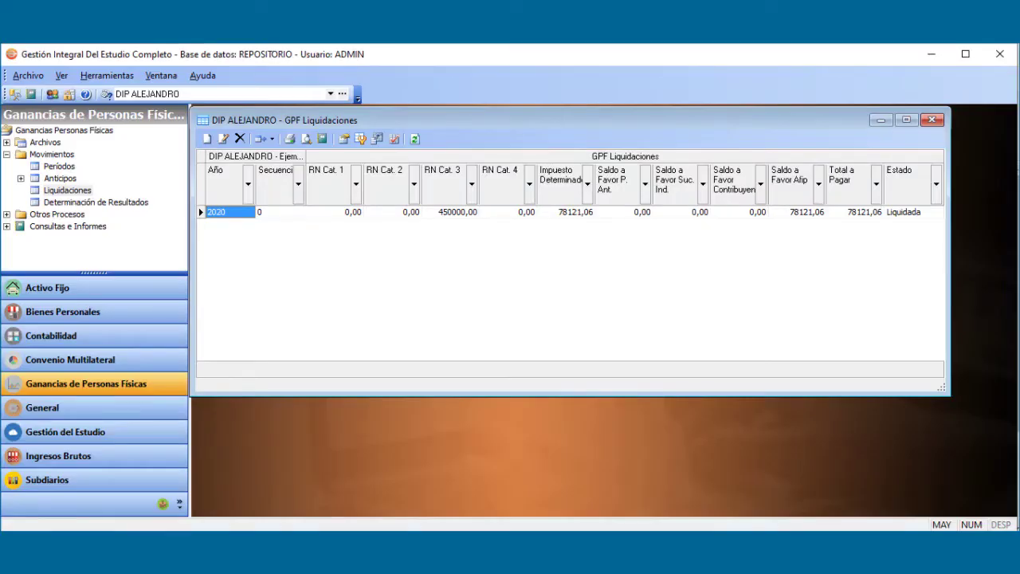
key(Return)
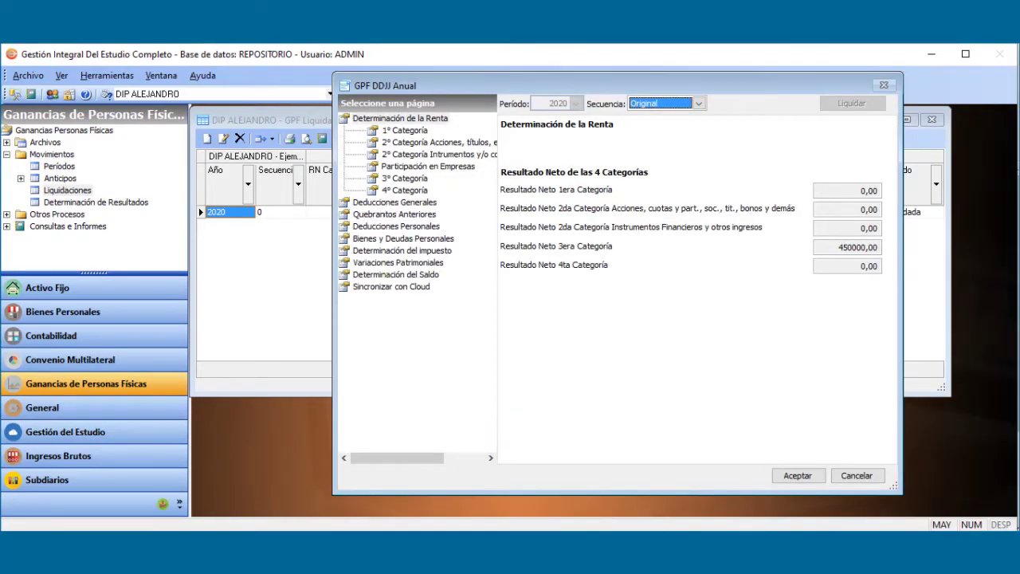
click(391, 286)
click(692, 159)
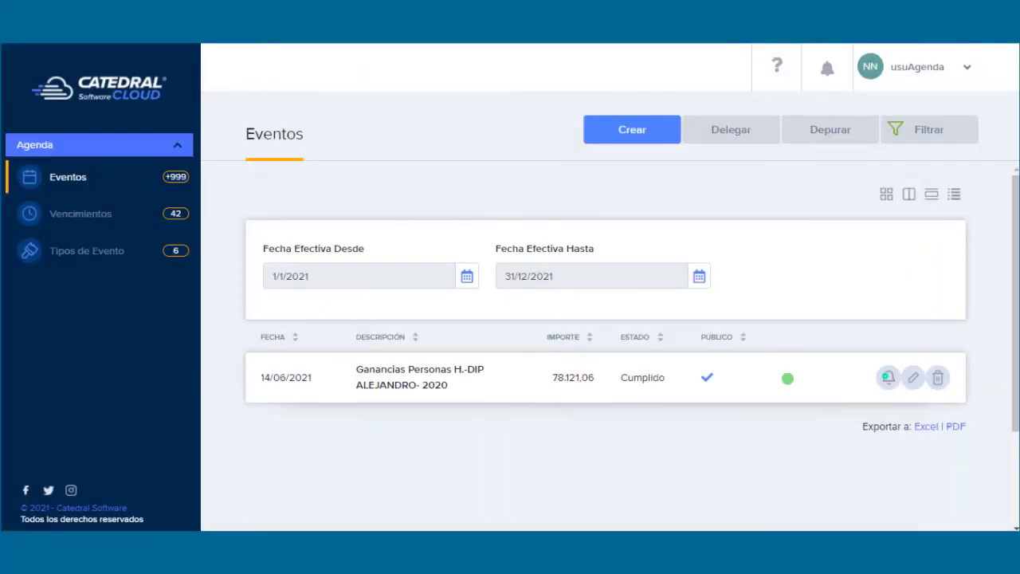
click(426, 377)
scroll(605, 346, down, 3)
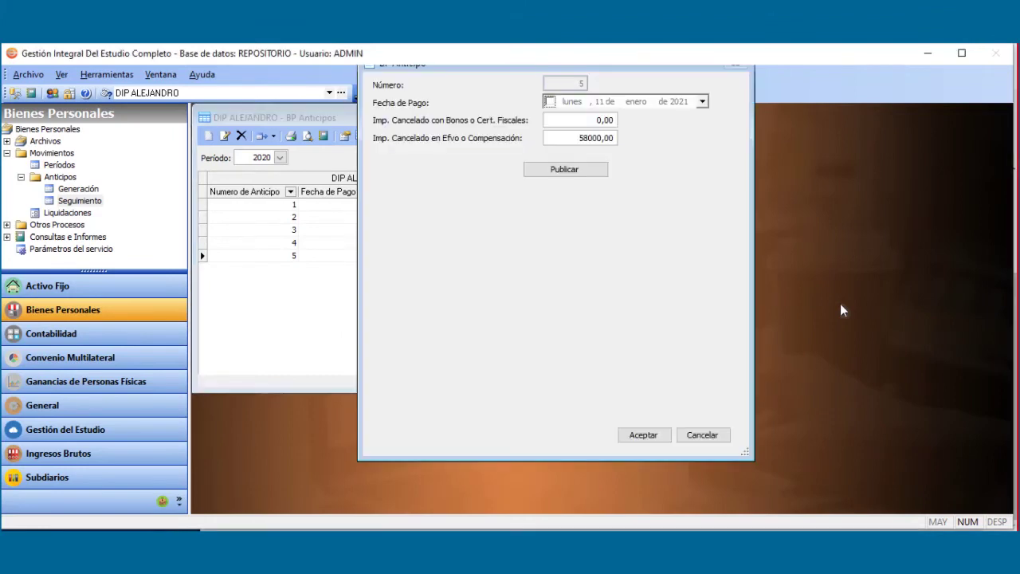
Publish Bienes Personales advance 5 of period 2020 from Gestión Integral del Estudio and check its event's details in Catedral Cloud
key(Tab)
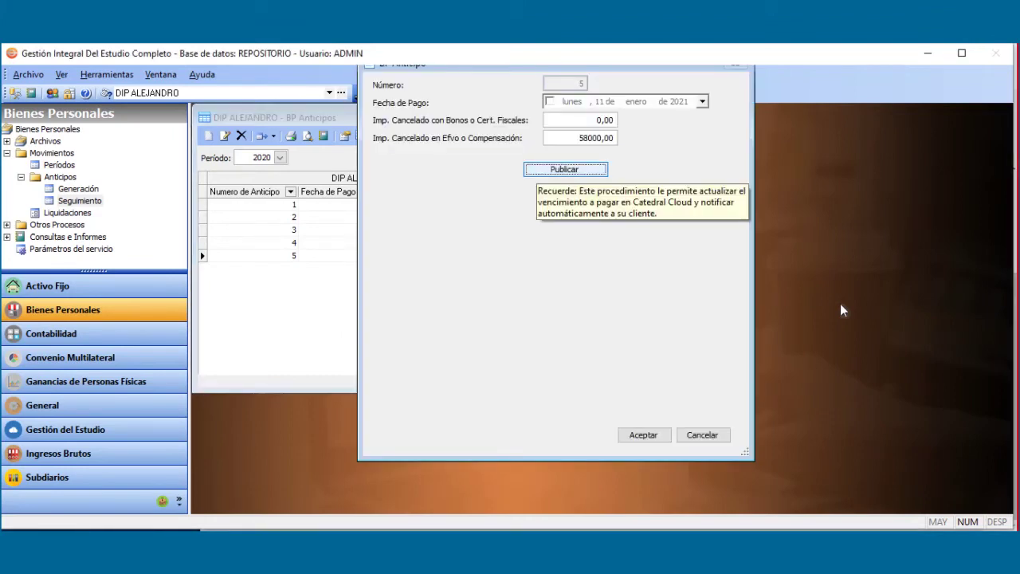
key(space)
key(Return)
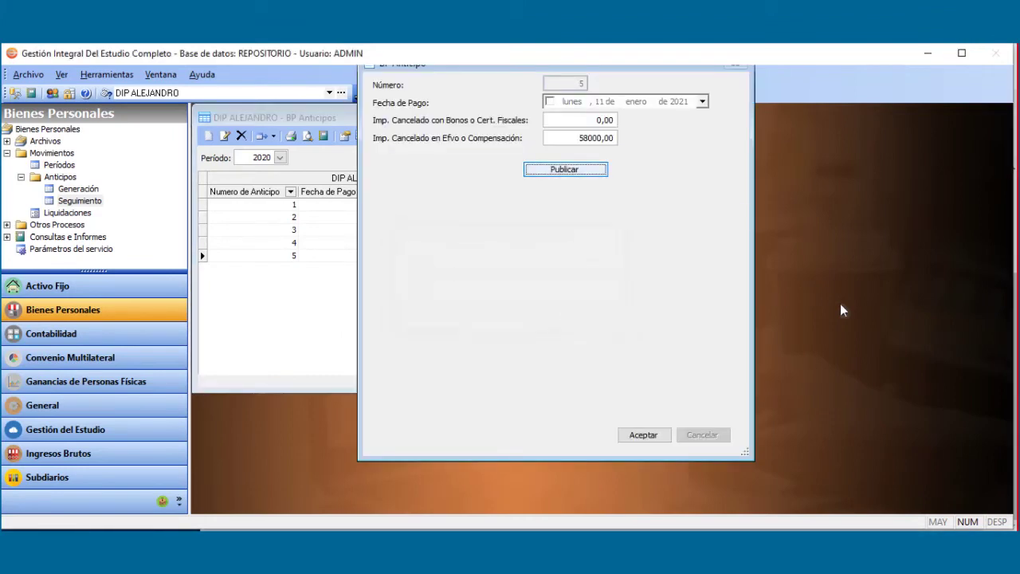
key(Tab)
key(Return)
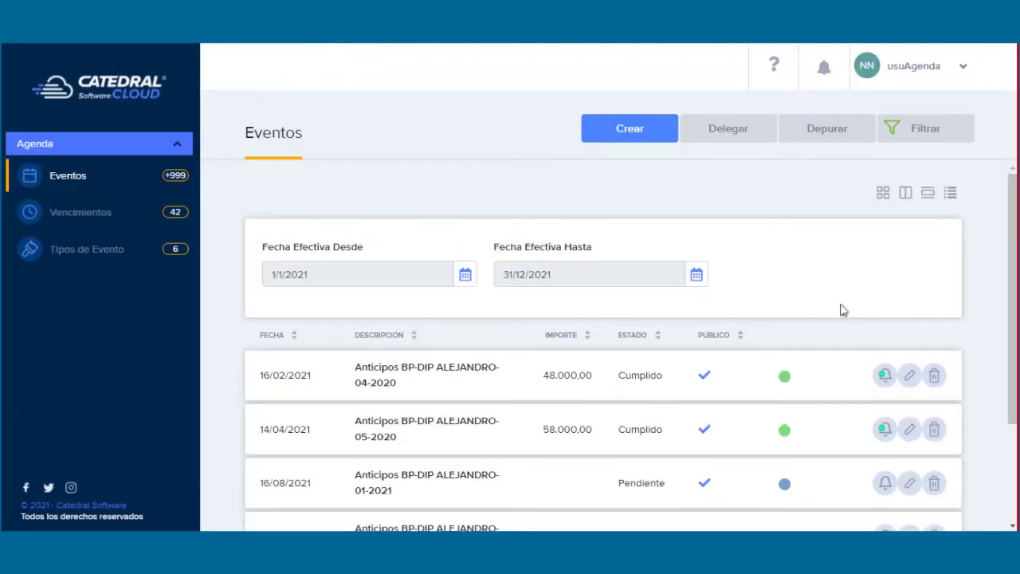
scroll(840, 303, down, 3)
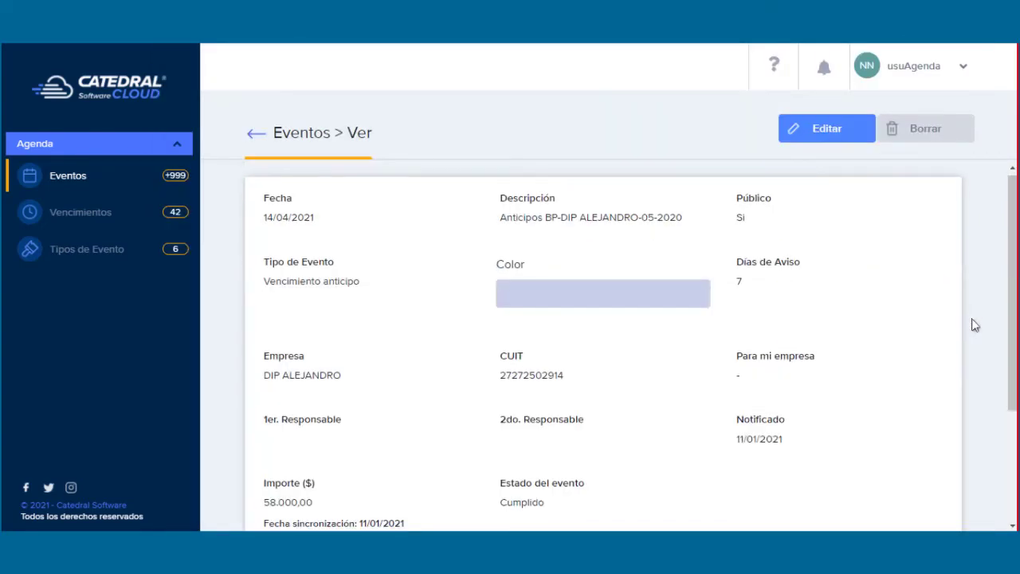
scroll(972, 324, down, 3)
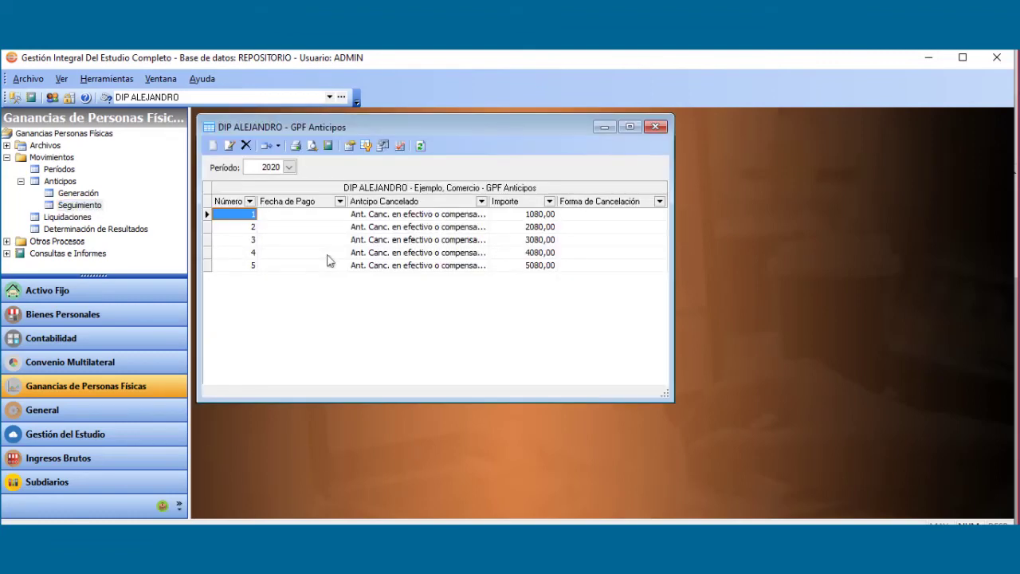
In Gestión Integral del Estudio, publish Ganancias de Personas Físicas advance 4 of period 2020 to Cloud and accept the record
click(328, 253)
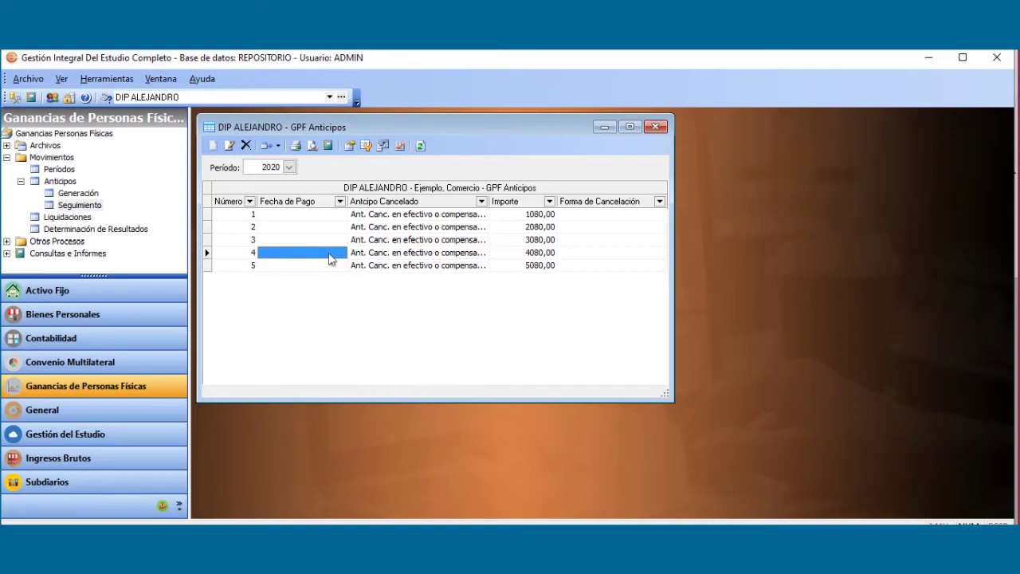
double_click(330, 255)
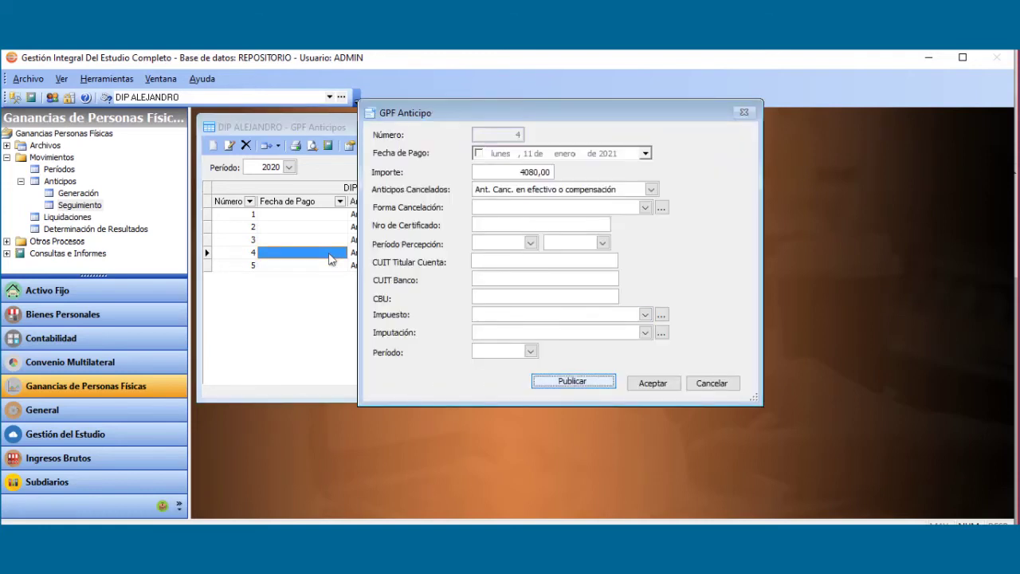
key(Return)
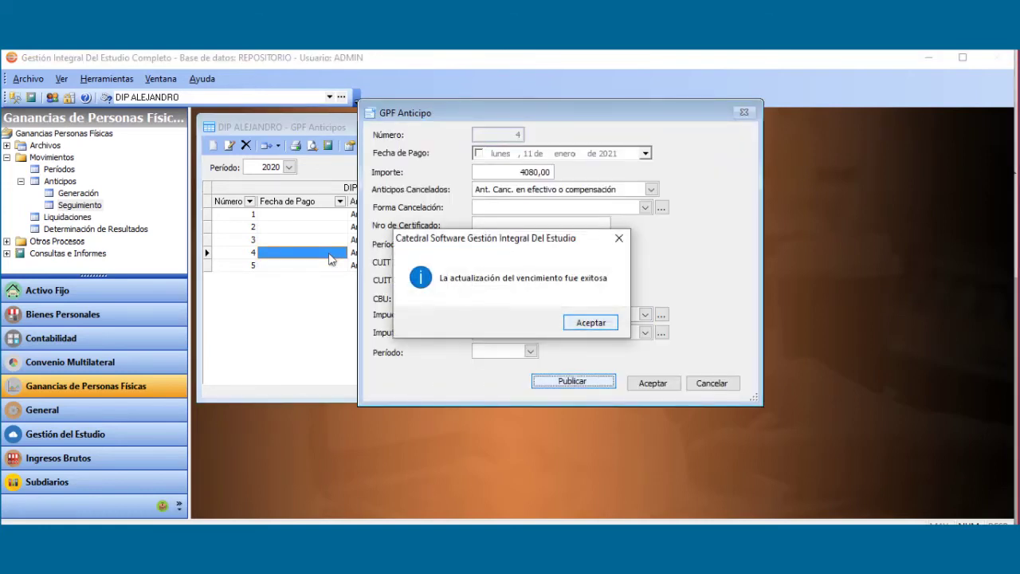
key(Return)
key(Tab)
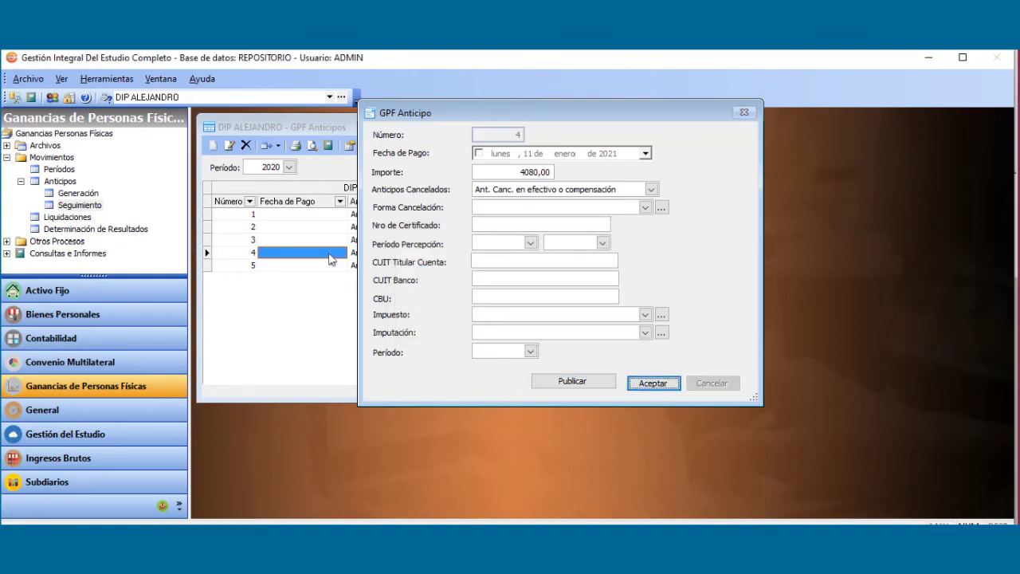
key(Return)
Publish Ganancias de Personas Físicas advance 5 of period 2020 to Cloud and check the Anticipos GPH events in Catedral Cloud
key(Down)
key(Return)
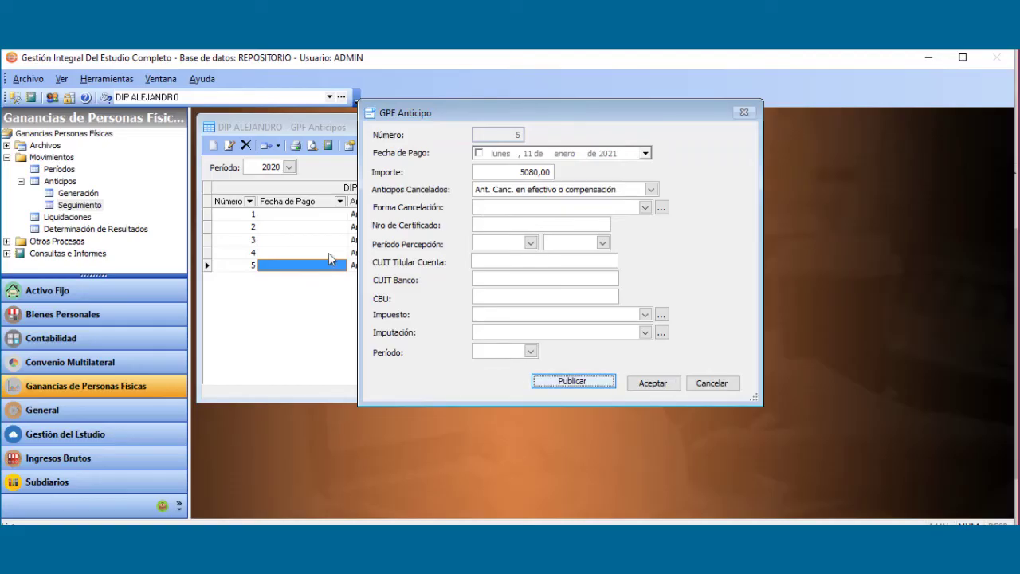
key(Return)
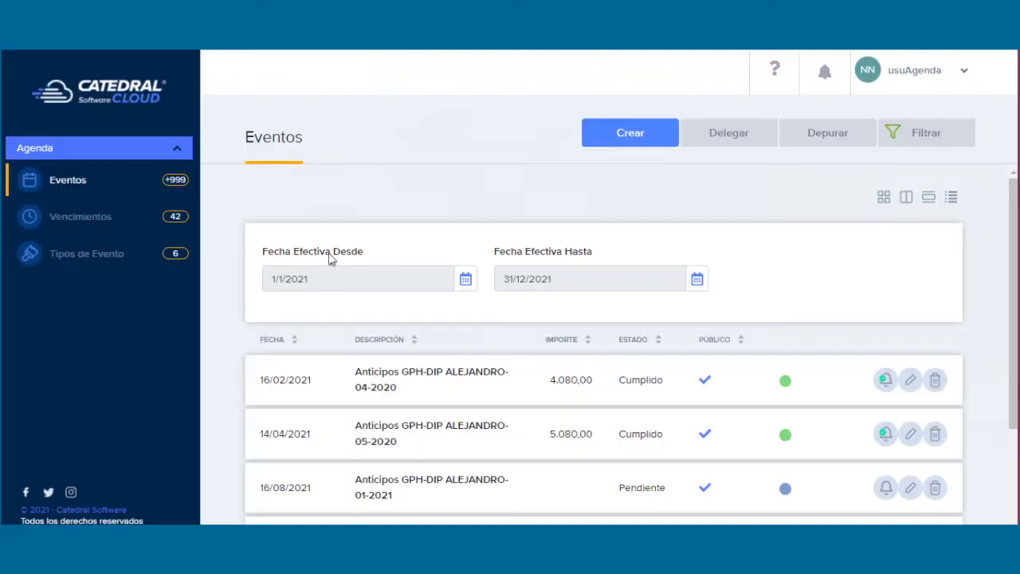
scroll(330, 259, down, 2)
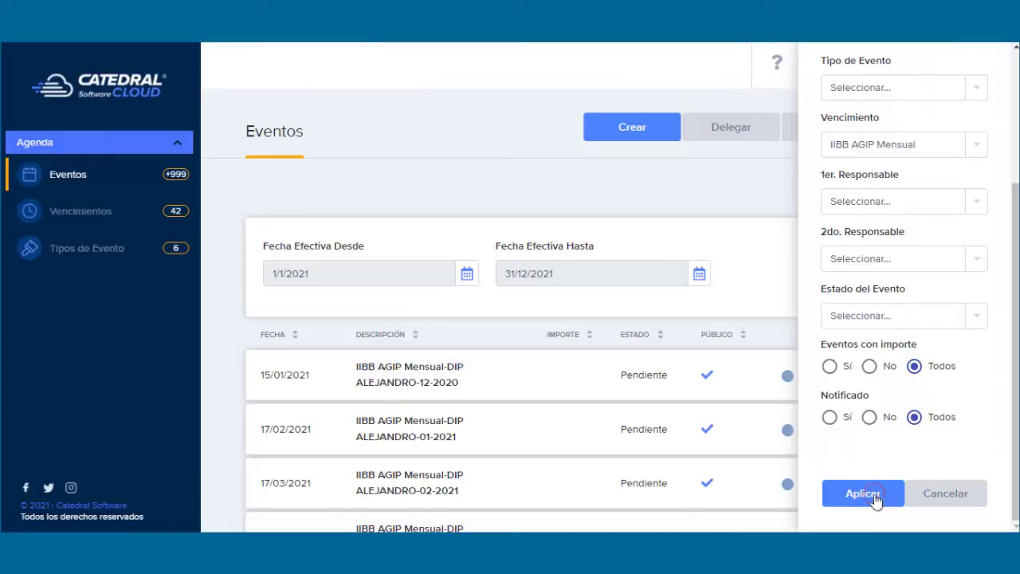
Filter the events by the IIBB AGIP Mensual due date and look through the filtered list
click(873, 496)
scroll(875, 501, down, 5)
scroll(877, 501, up, 2)
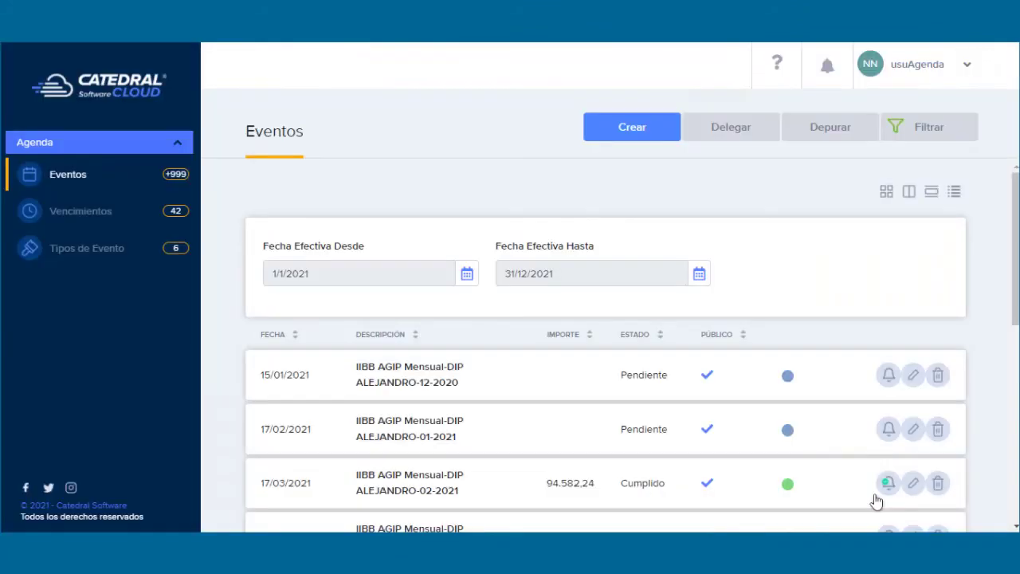
Check the amount, status and synchronization date in the IIBB AGIP Mensual 02-2021 event's details
scroll(875, 501, down, 2)
scroll(875, 501, down, 1)
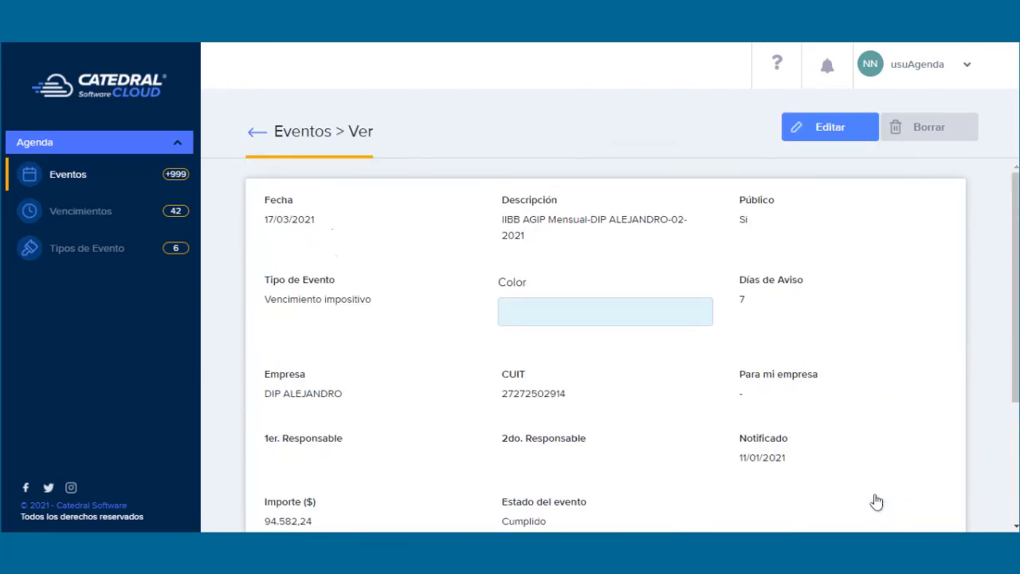
scroll(876, 500, down, 2)
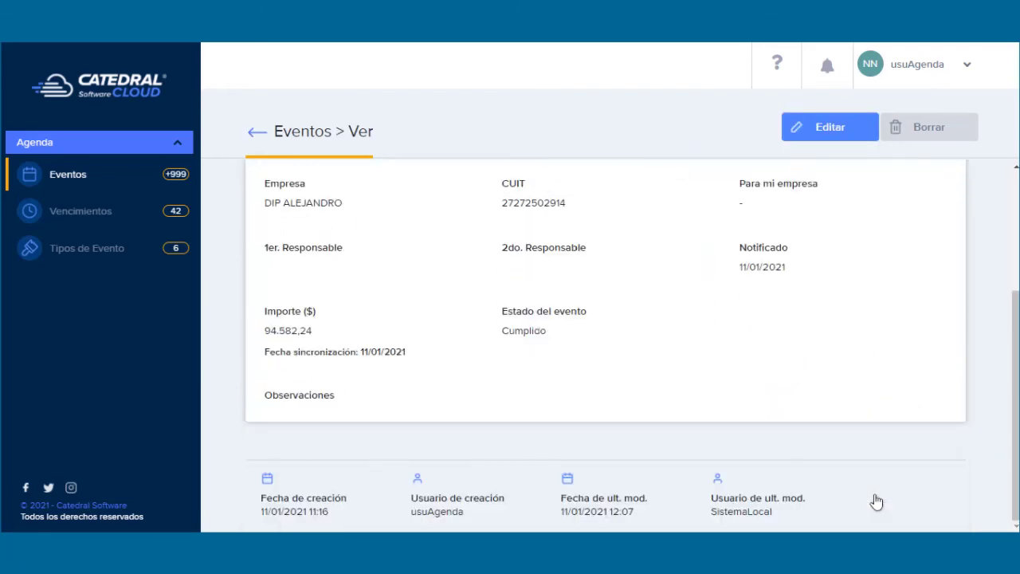
Publish the client's January 2021 Ingresos Brutos amount from Gestión Integral del Estudio and check the IIBB AGIP Mensual events in Catedral Cloud
key(alt+Tab)
key(Right)
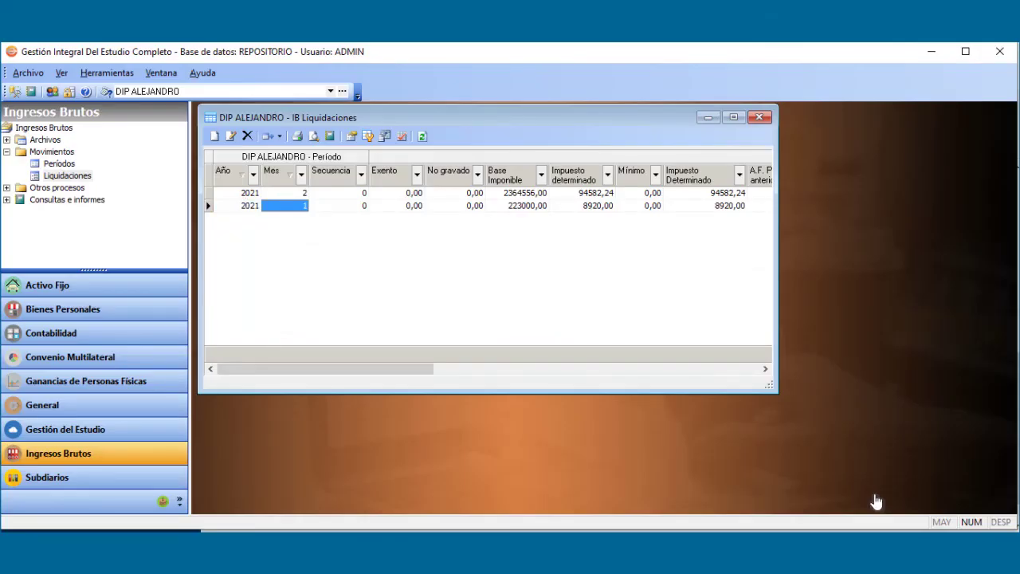
key(Return)
key(Down)
key(Down)
key(Down)
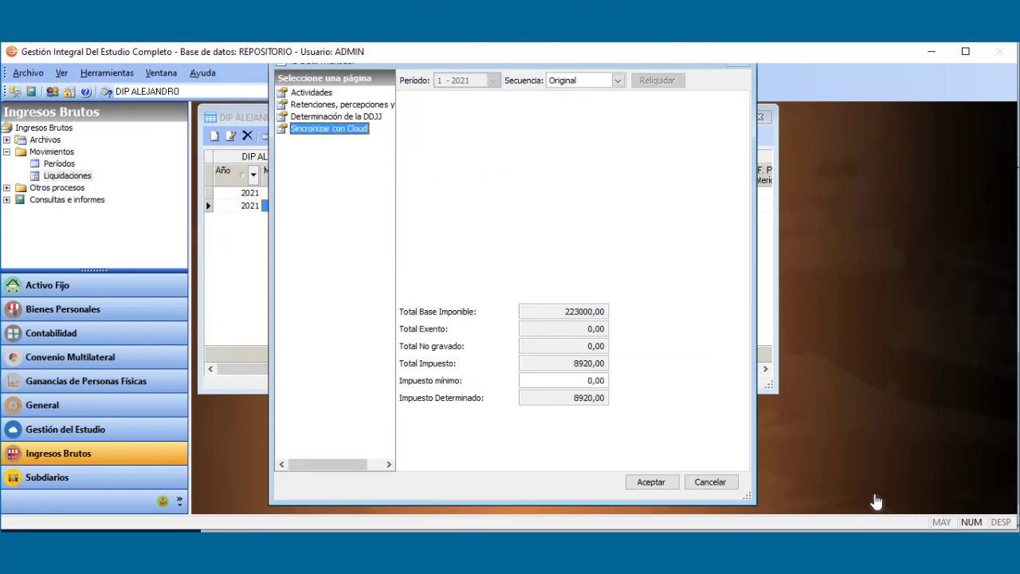
key(Tab)
key(Return)
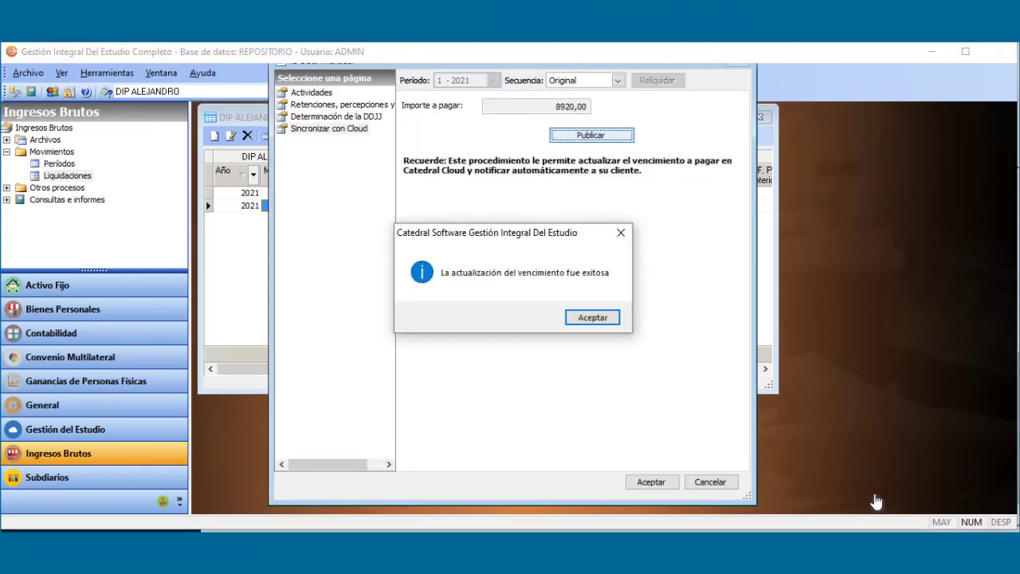
click(607, 317)
key(alt+Tab)
scroll(610, 317, down, 3)
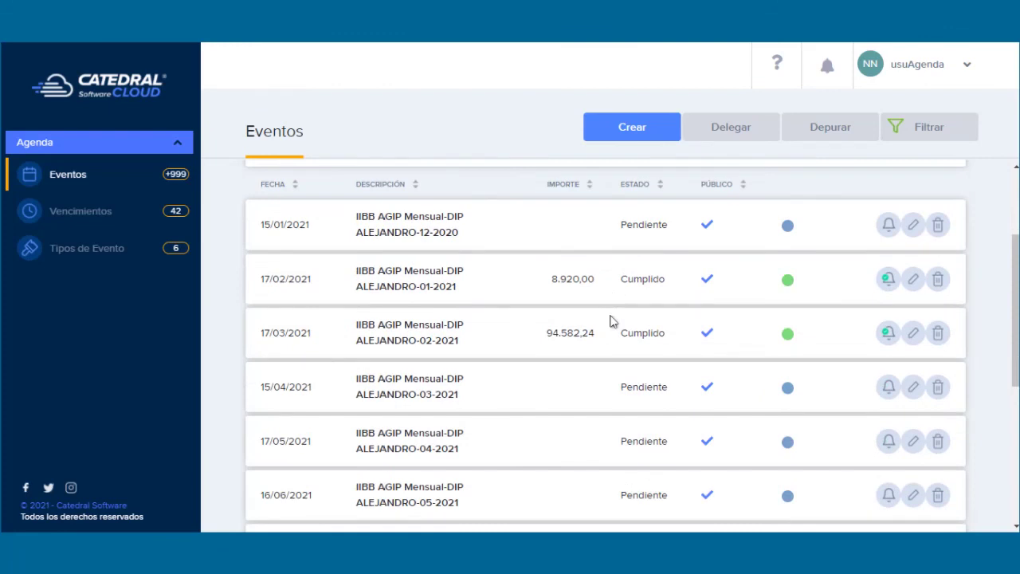